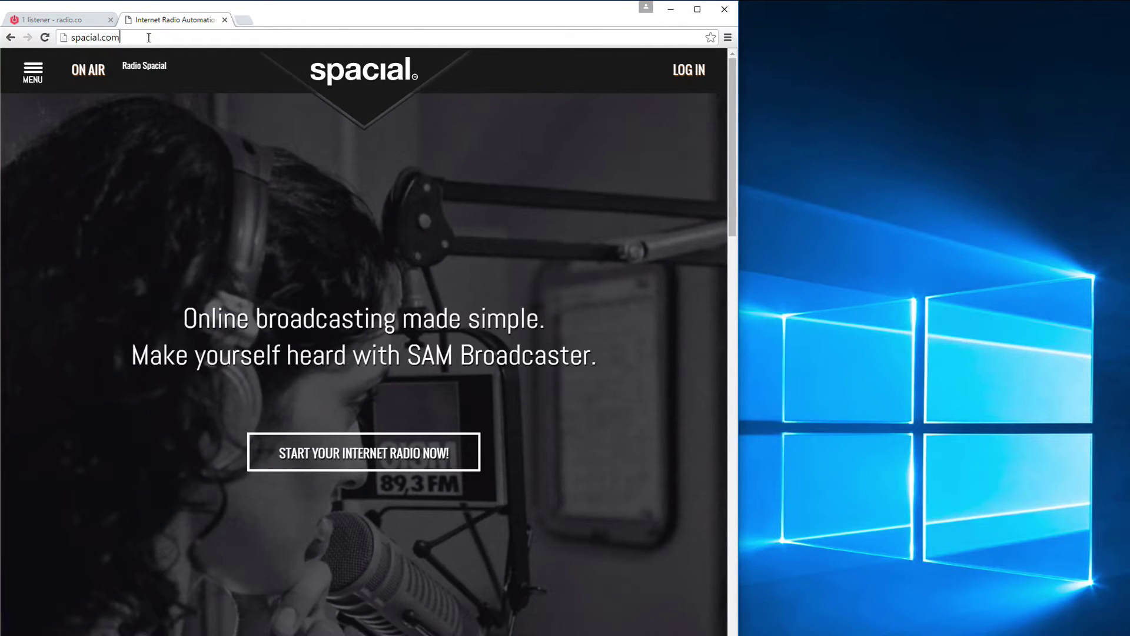
type("/sam-cast")
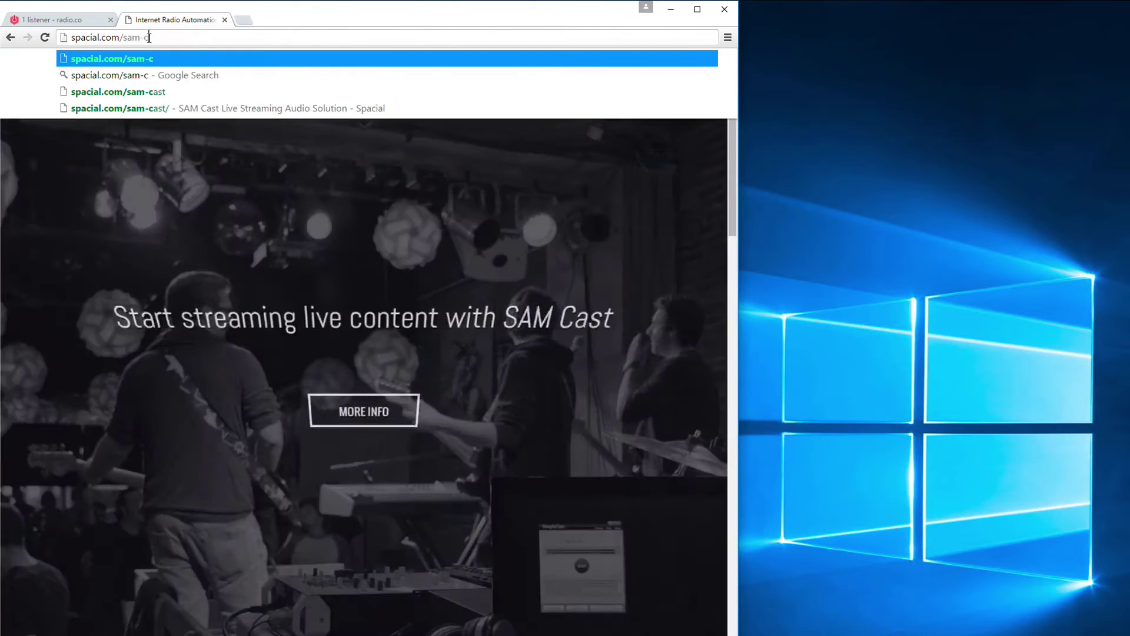
Step: Load spacial.com/sam-cast to reach the SAM Cast product page
key("Return")
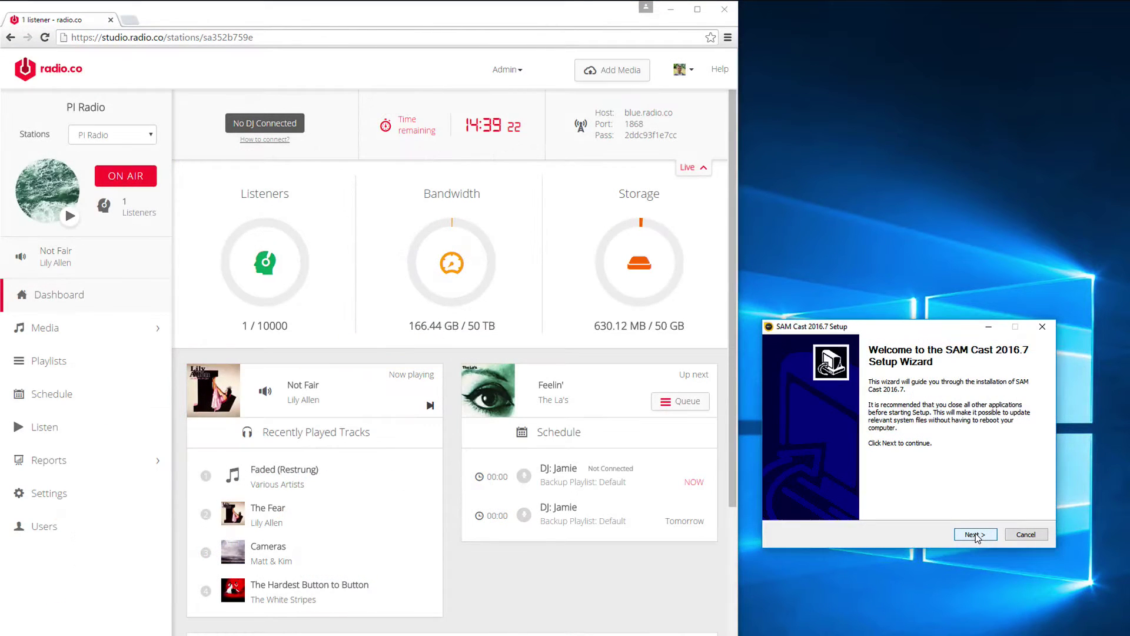
Step: Install SAM Cast 2016.7 with default components and folder, then launch it
left_click(974, 534)
left_click(977, 536)
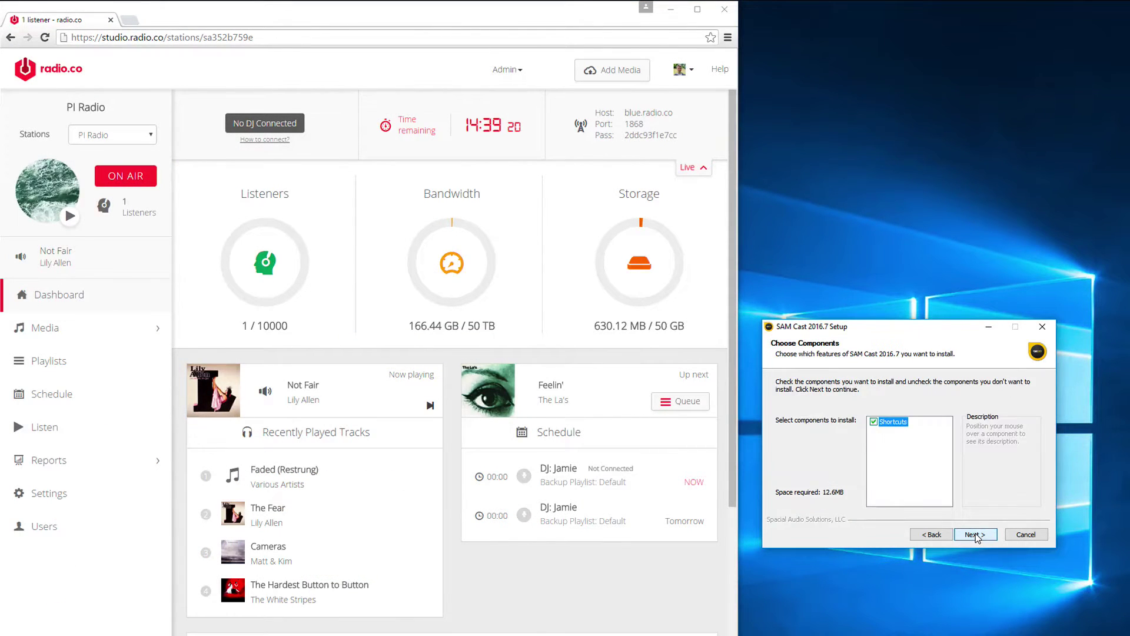
left_click(975, 534)
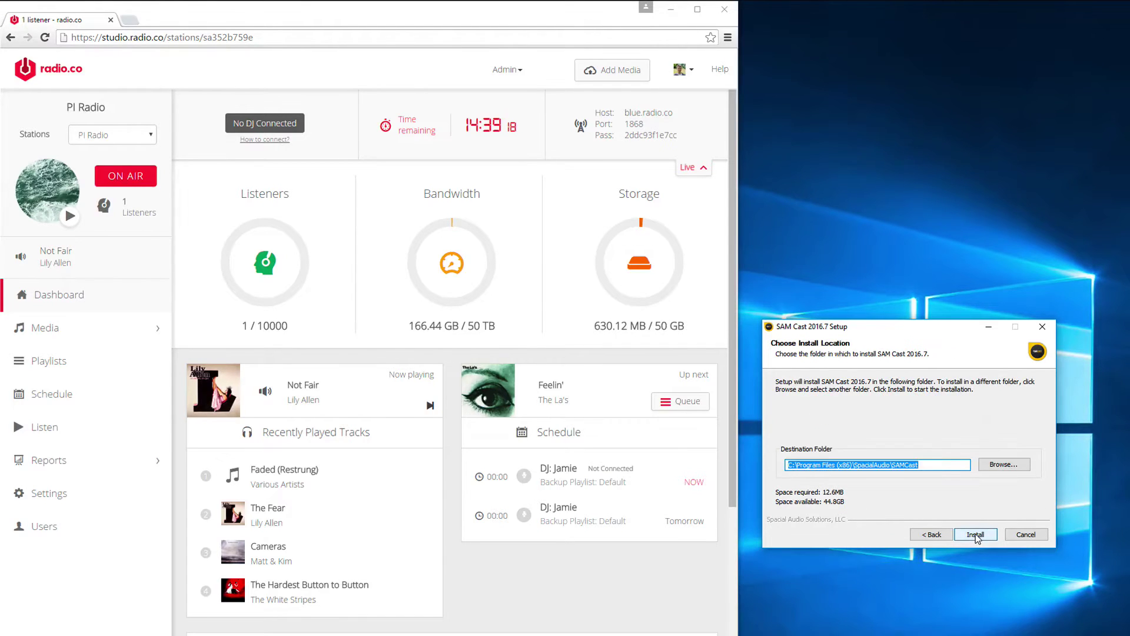
left_click(975, 534)
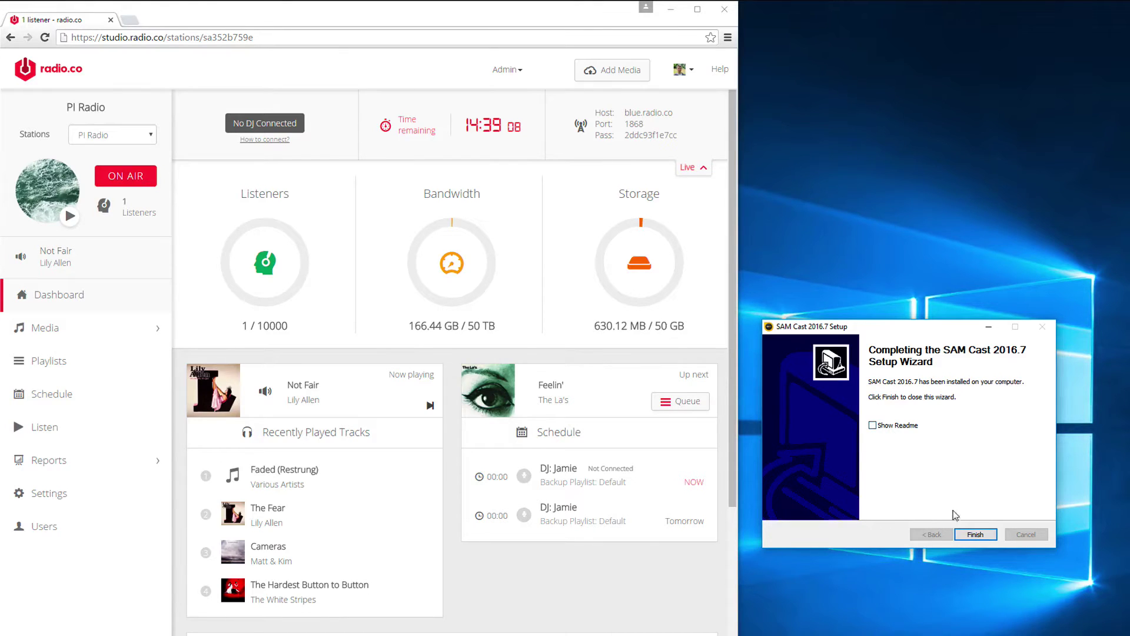
left_click(975, 534)
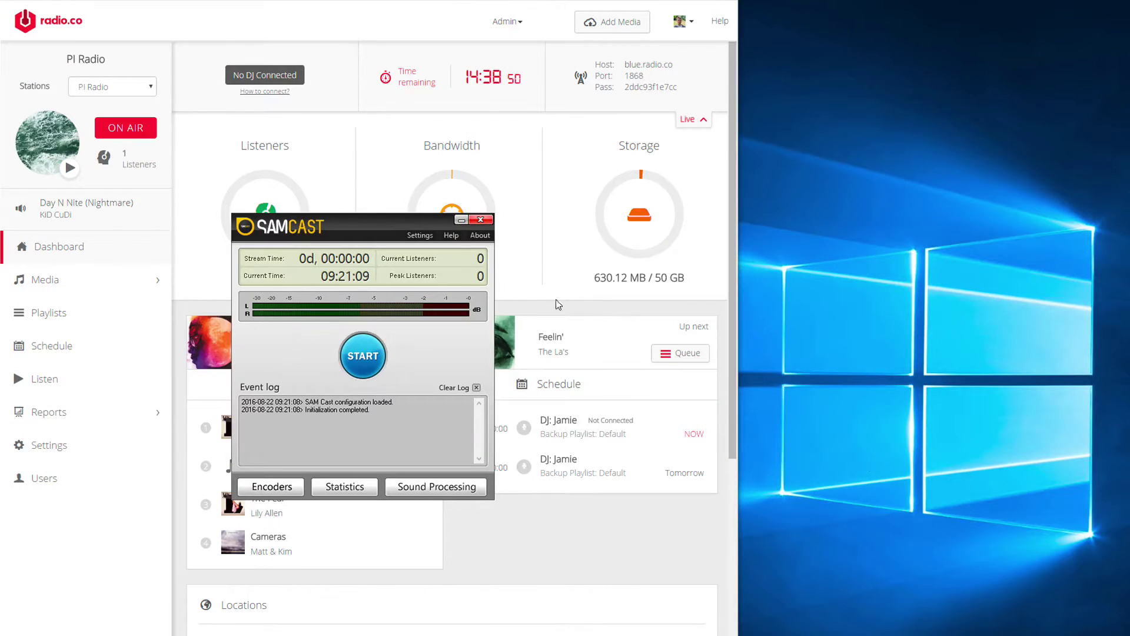
Step: Move the SAM Cast window right and place the empty Encoders list beneath it
mouse_move(392, 232)
left_mouse_down()
mouse_move(896, 128)
mouse_move(912, 103)
left_mouse_up()
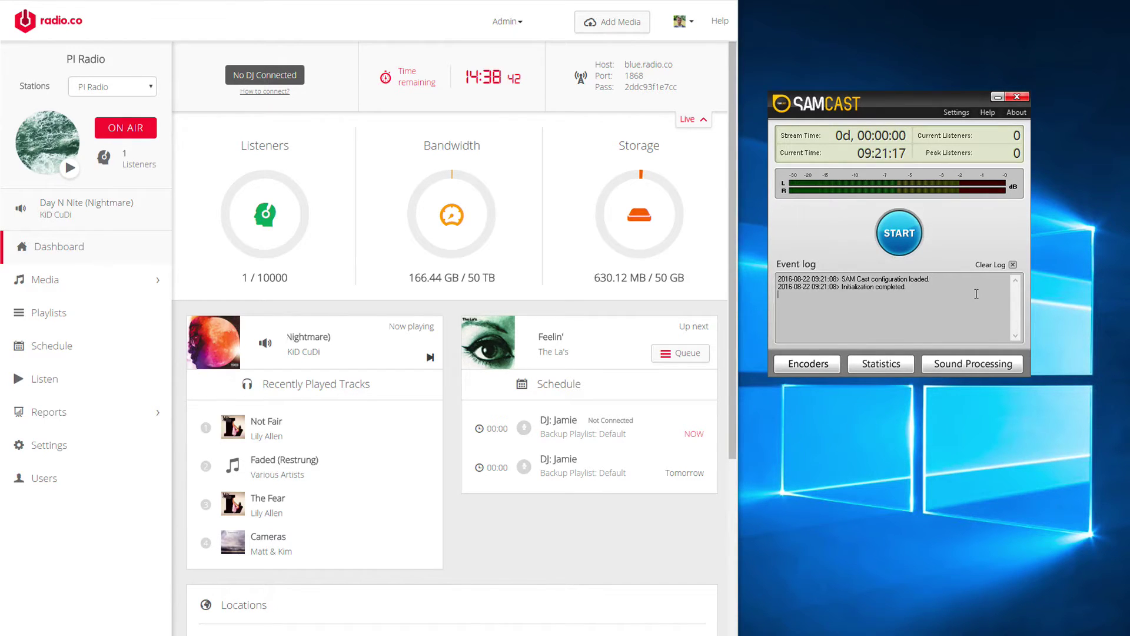
left_click(810, 365)
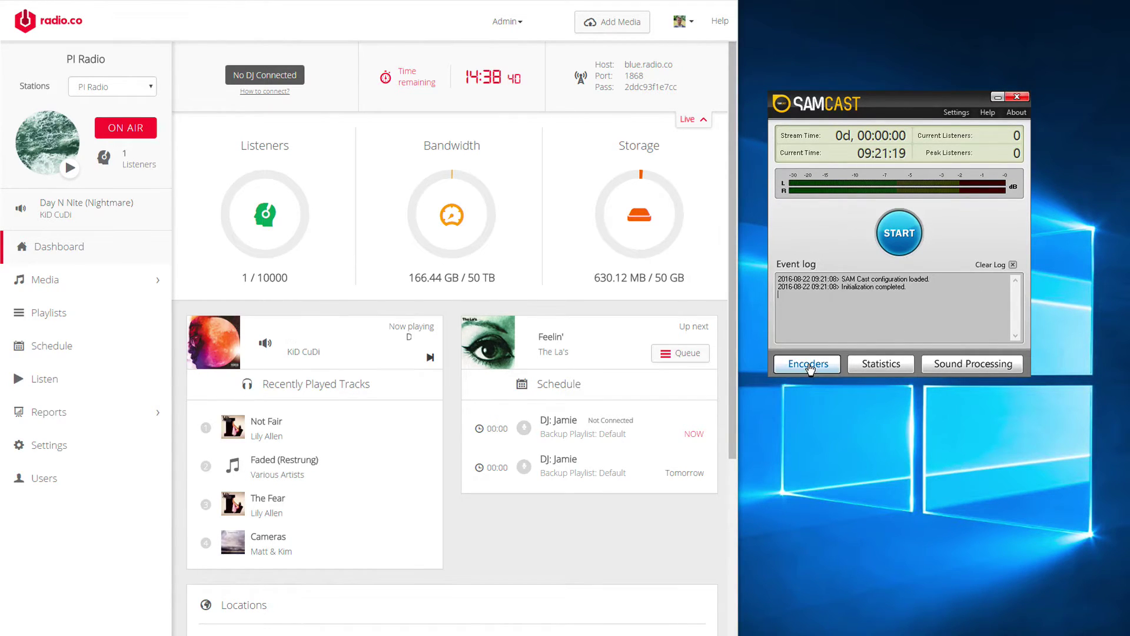
left_click_drag(508, 139, 958, 409)
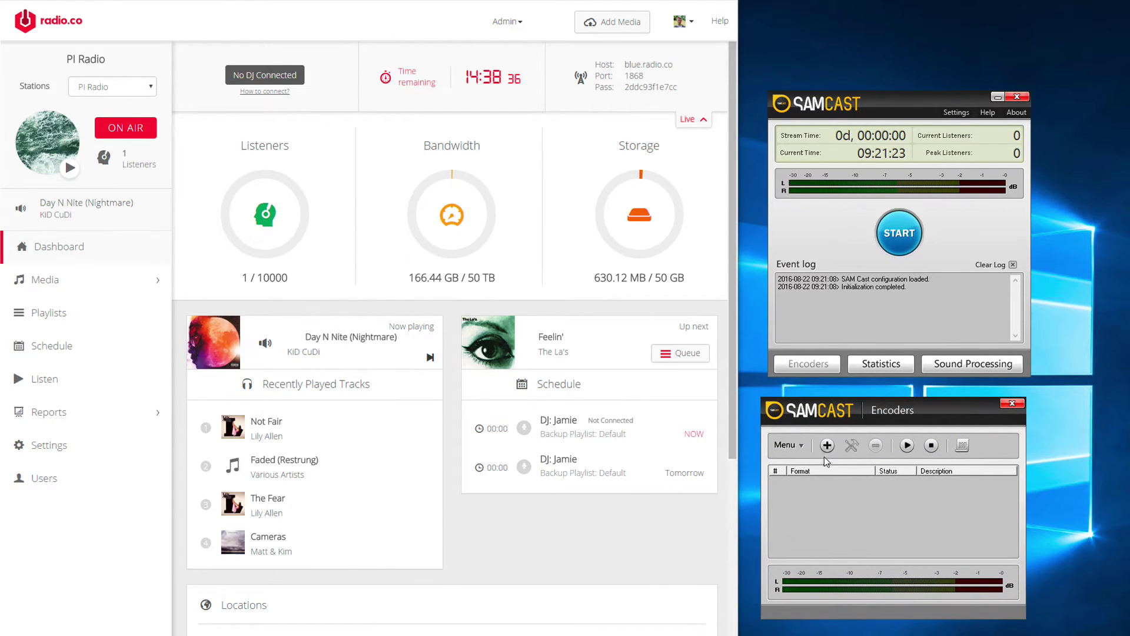
Step: Add an MP3 (LAME_ENC) encoder and set its bitrate to 128 kbps
left_click(827, 448)
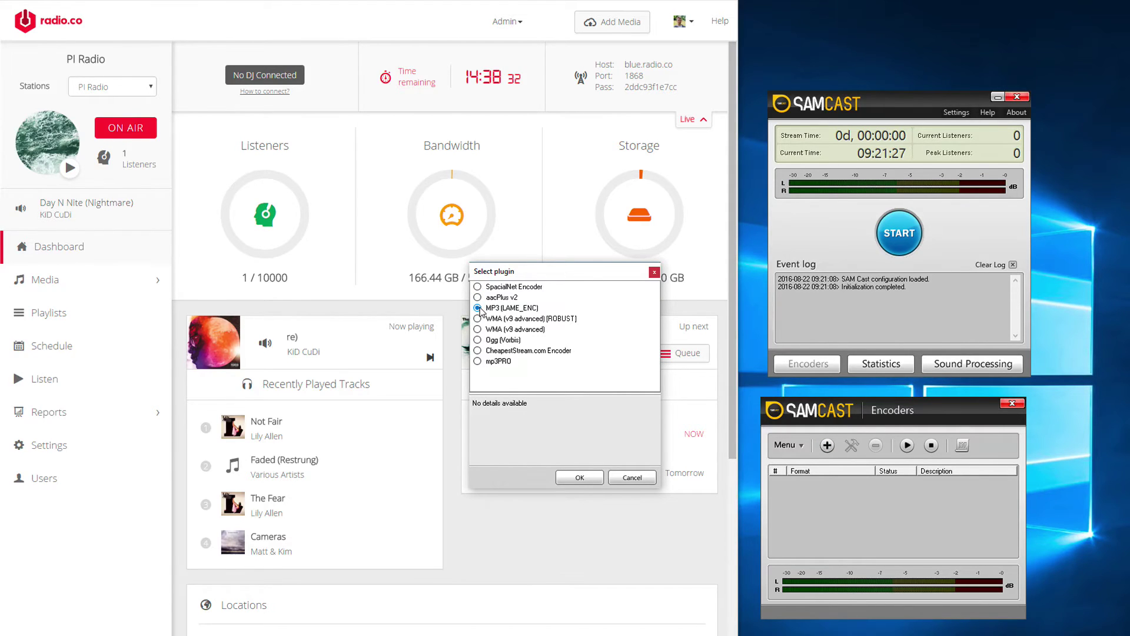
left_click(579, 478)
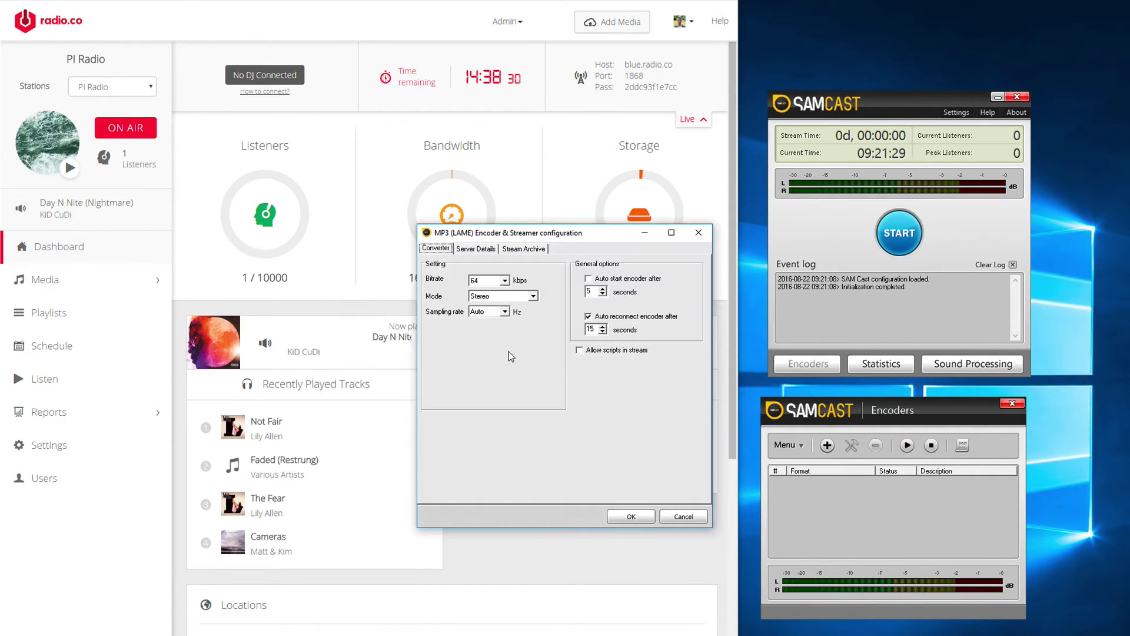
left_click(503, 282)
left_click(481, 322)
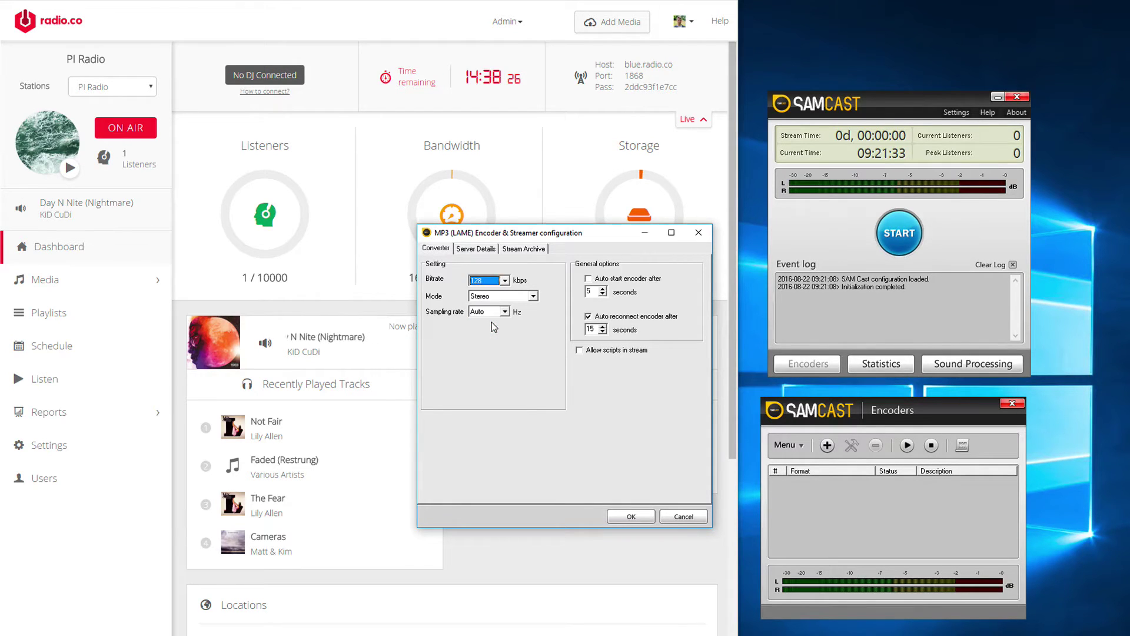
Step: Set the server to SHOUTcast v1 at blue.radio.co, port 1868, with the station password
left_click(475, 249)
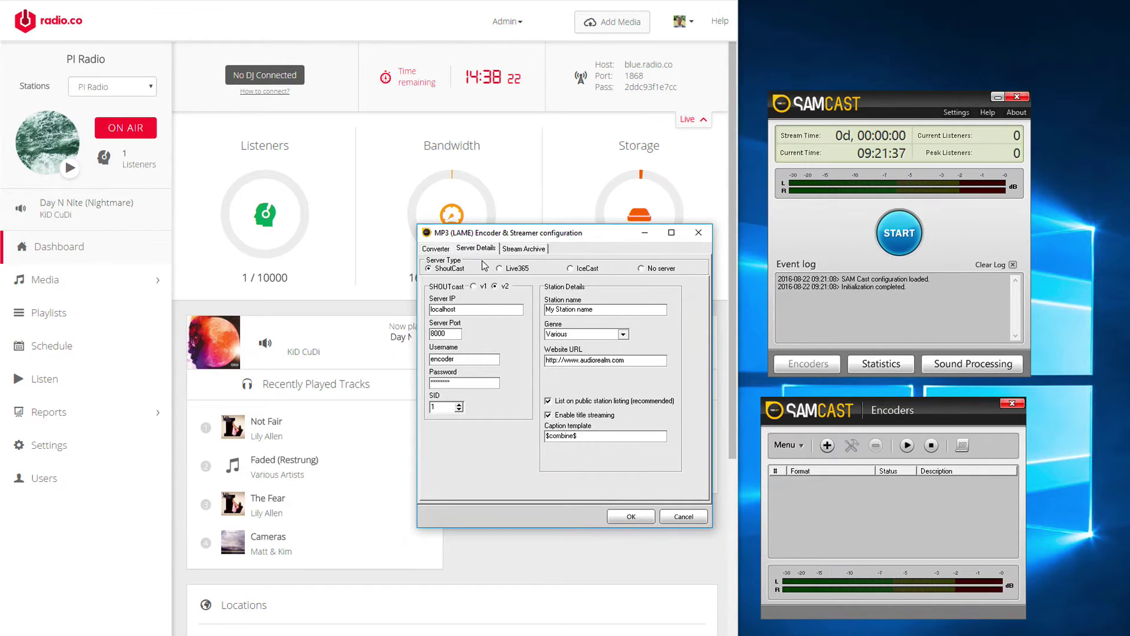
left_click(474, 287)
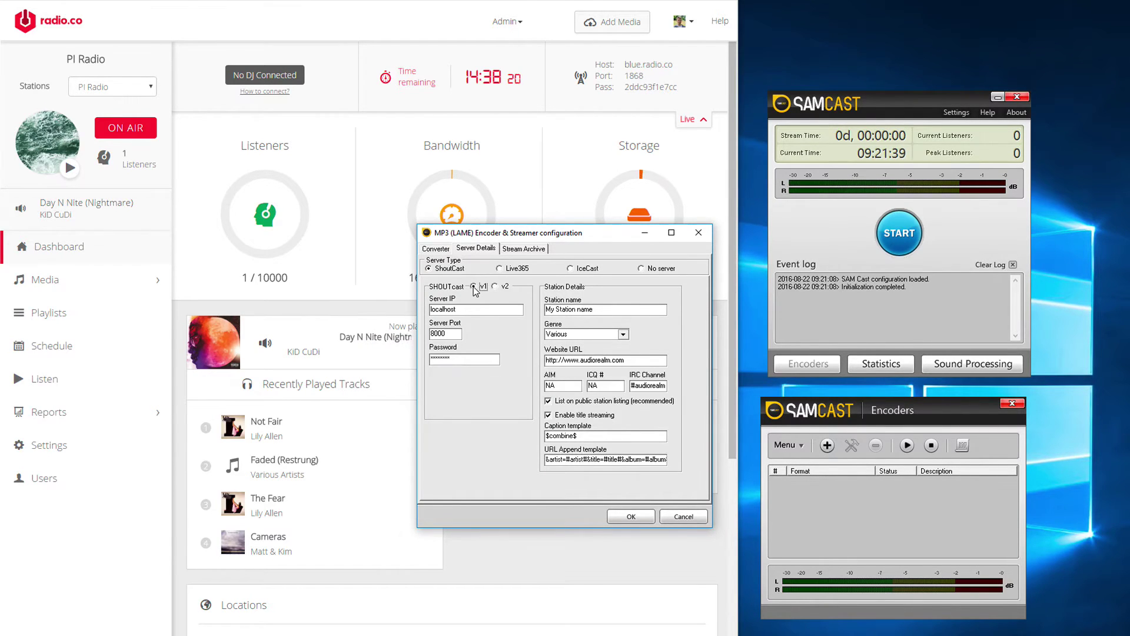
double_click(441, 310)
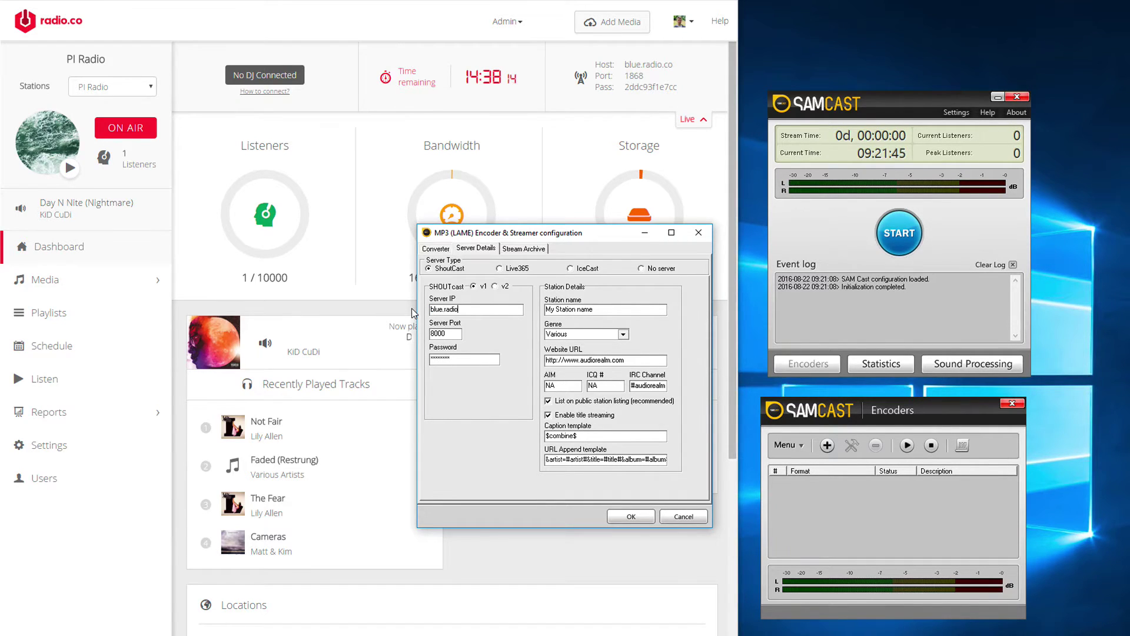
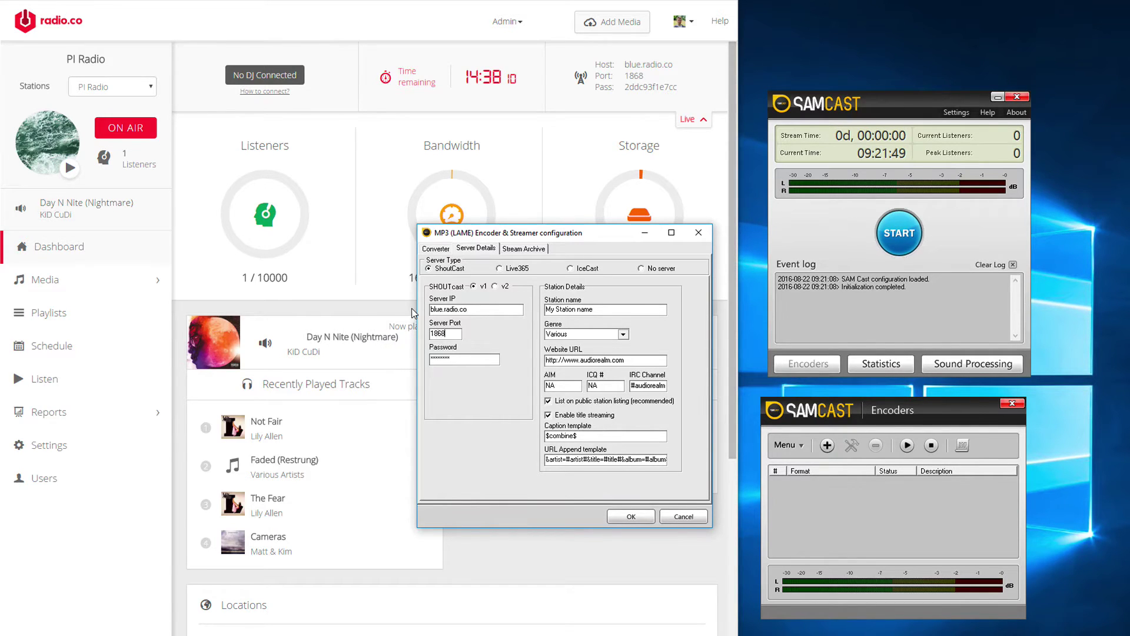
key("Tab")
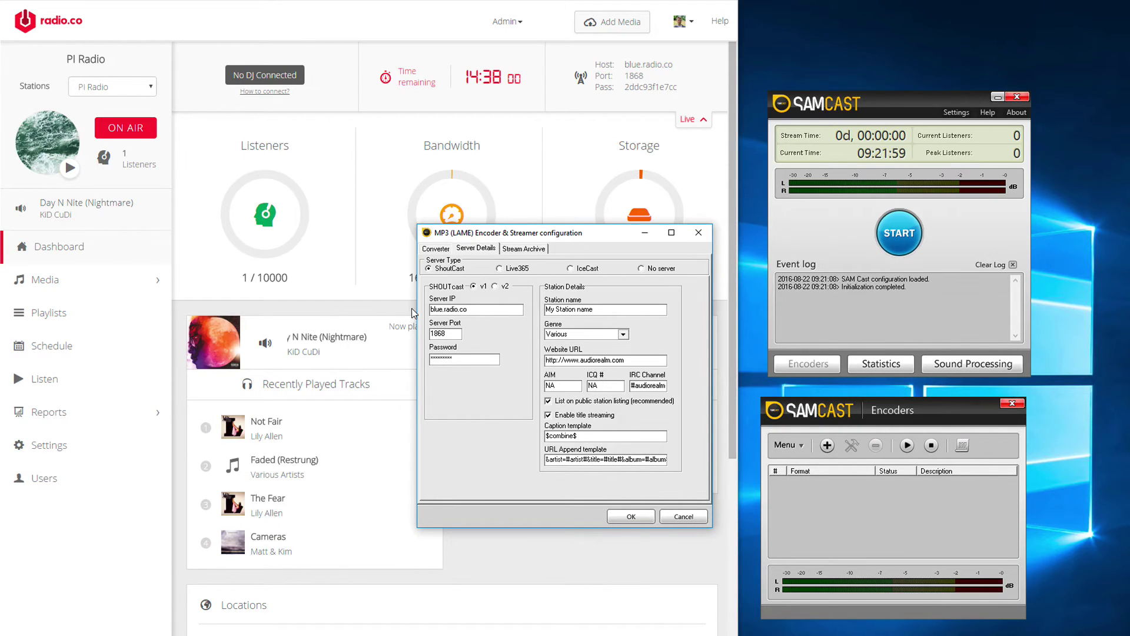
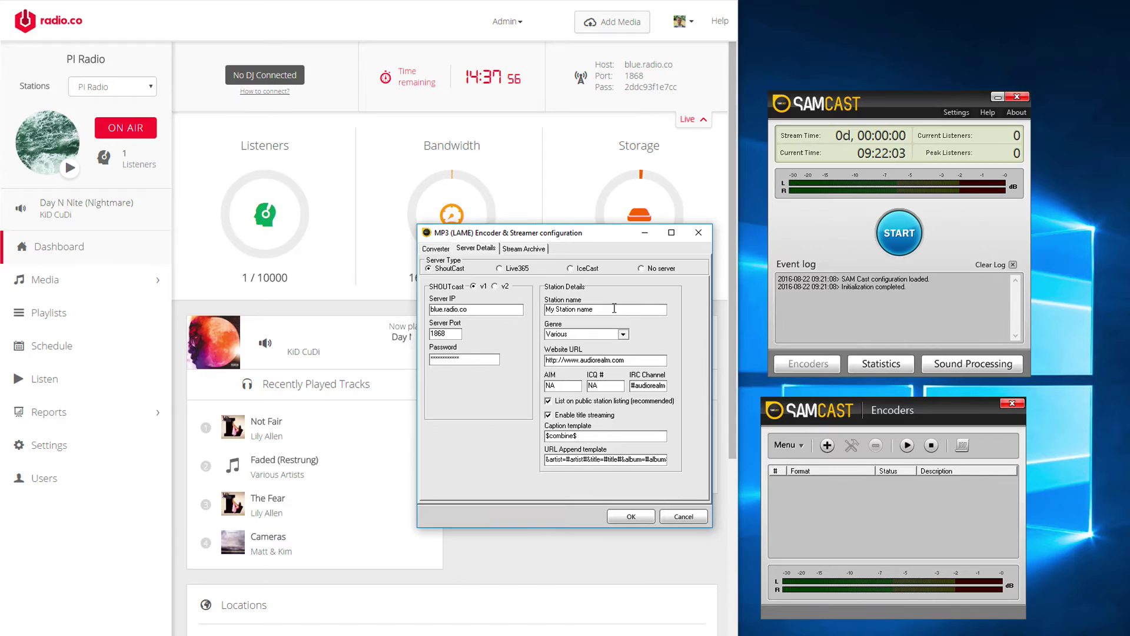
left_click_drag(614, 309, 540, 310)
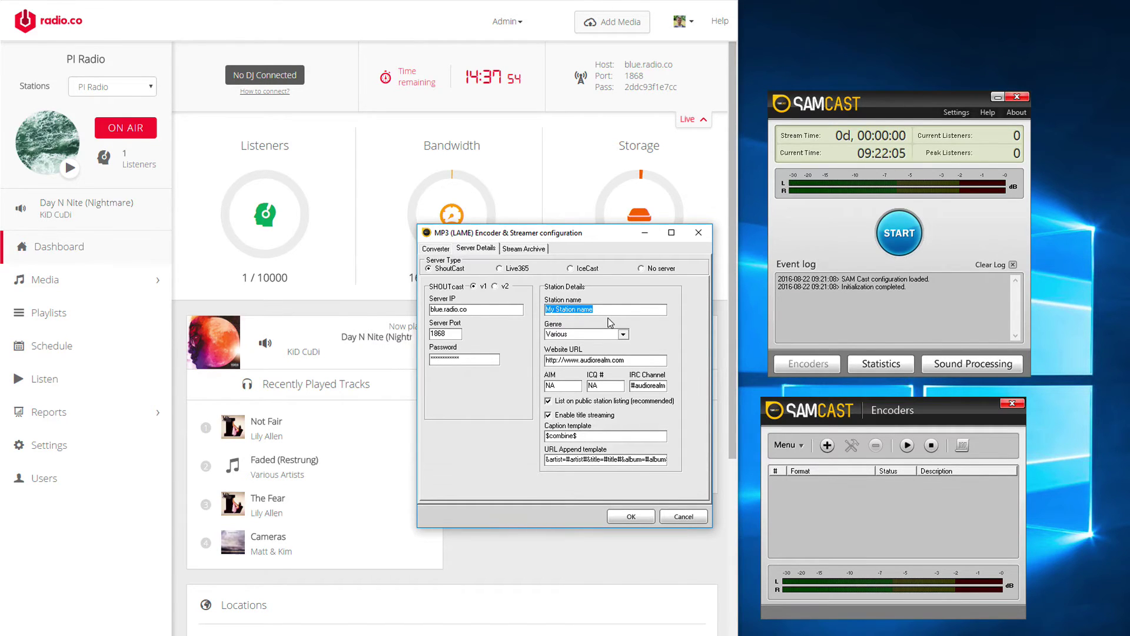
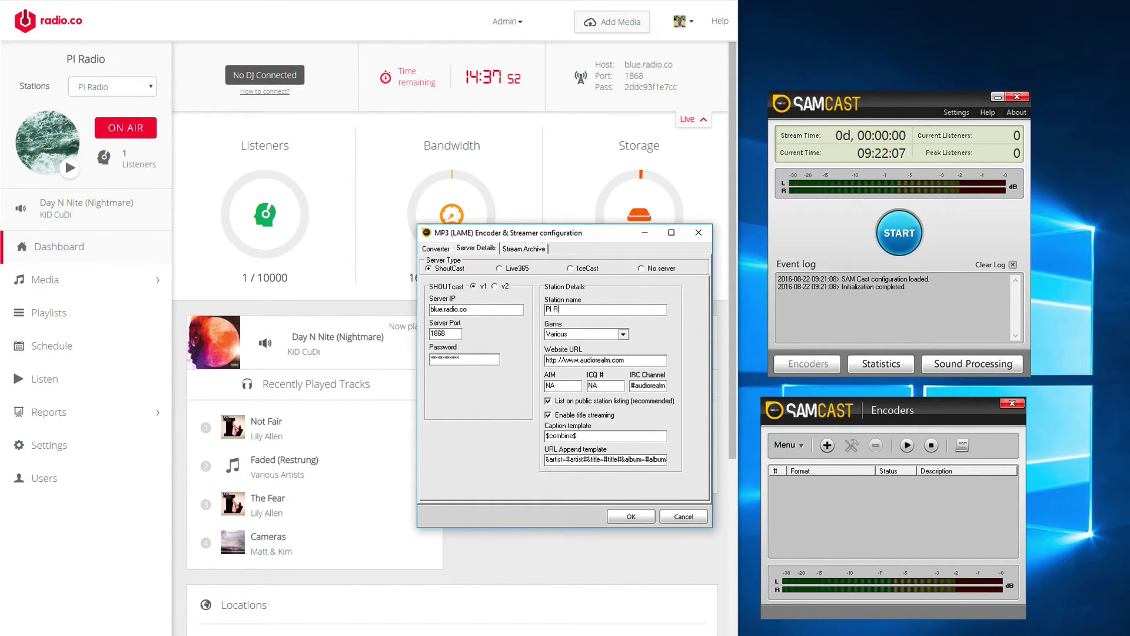
left_click(624, 334)
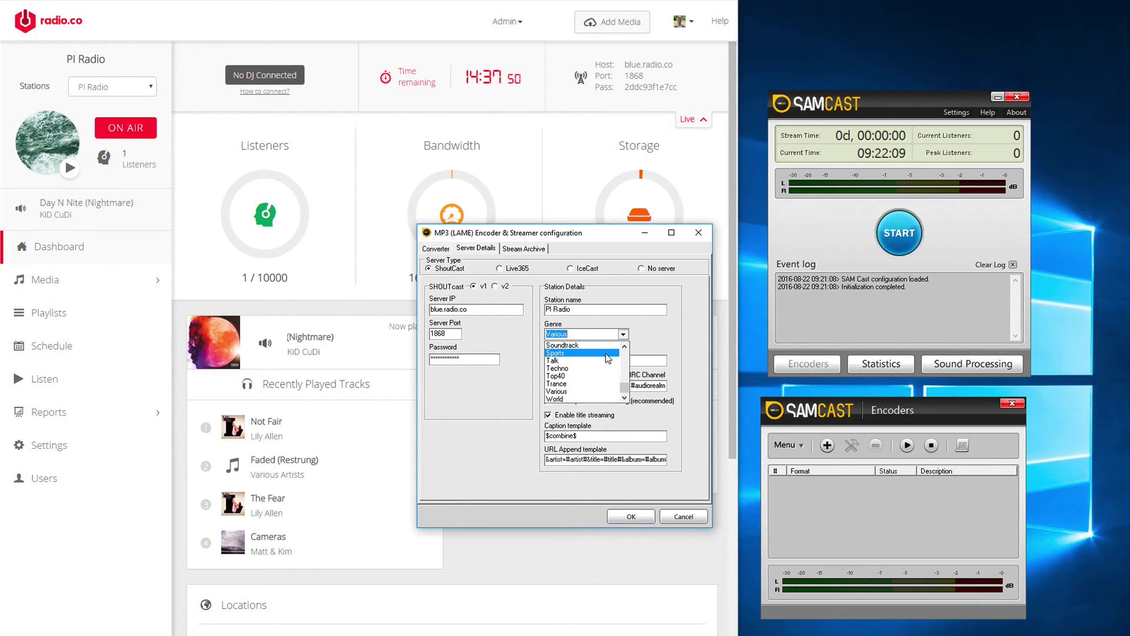
left_click(601, 376)
left_click_drag(627, 360, 542, 360)
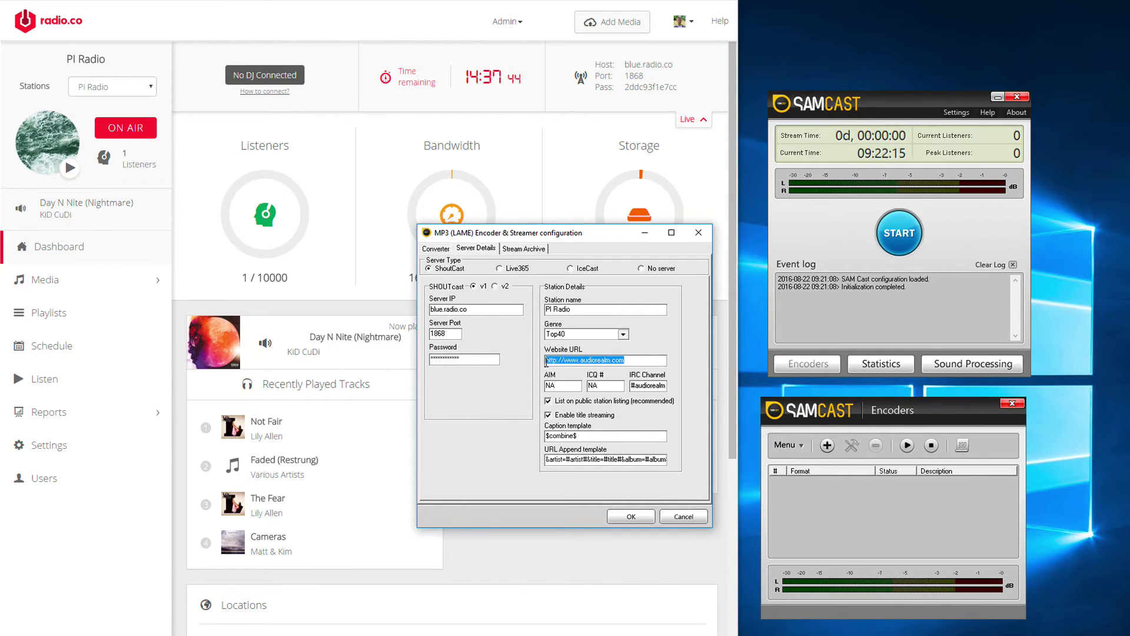
type("https://")
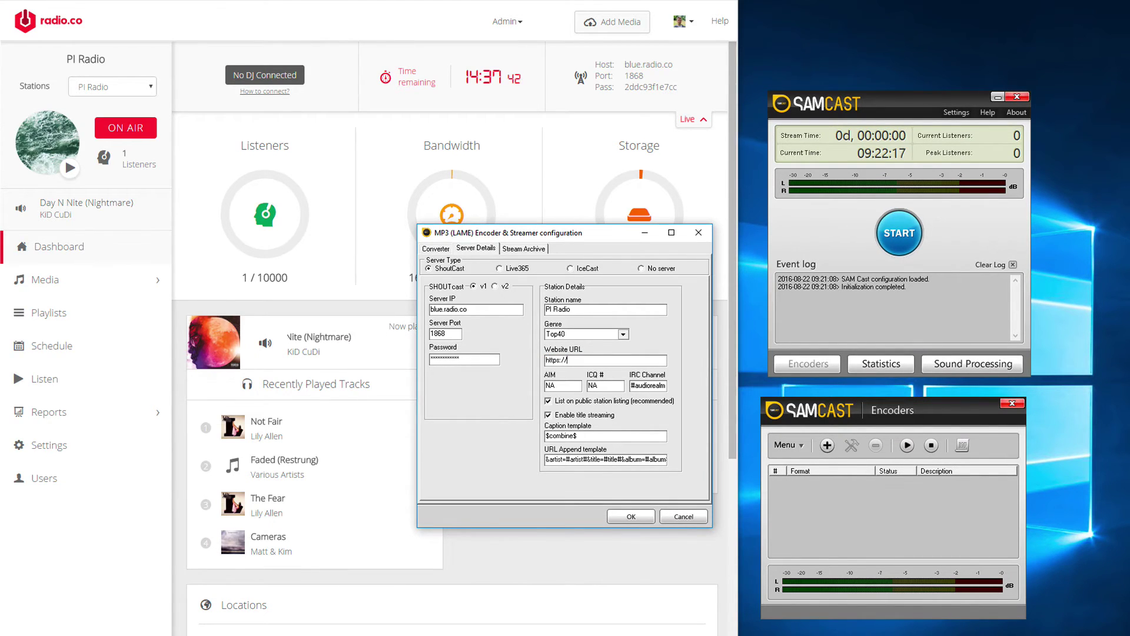
type("radio.co")
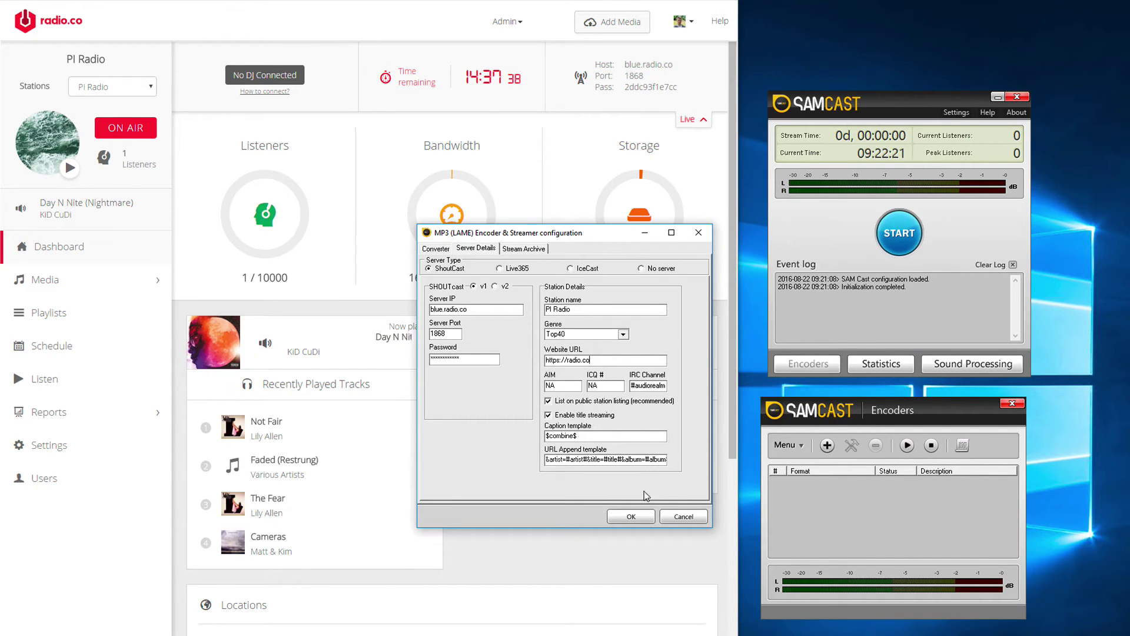
left_click(630, 516)
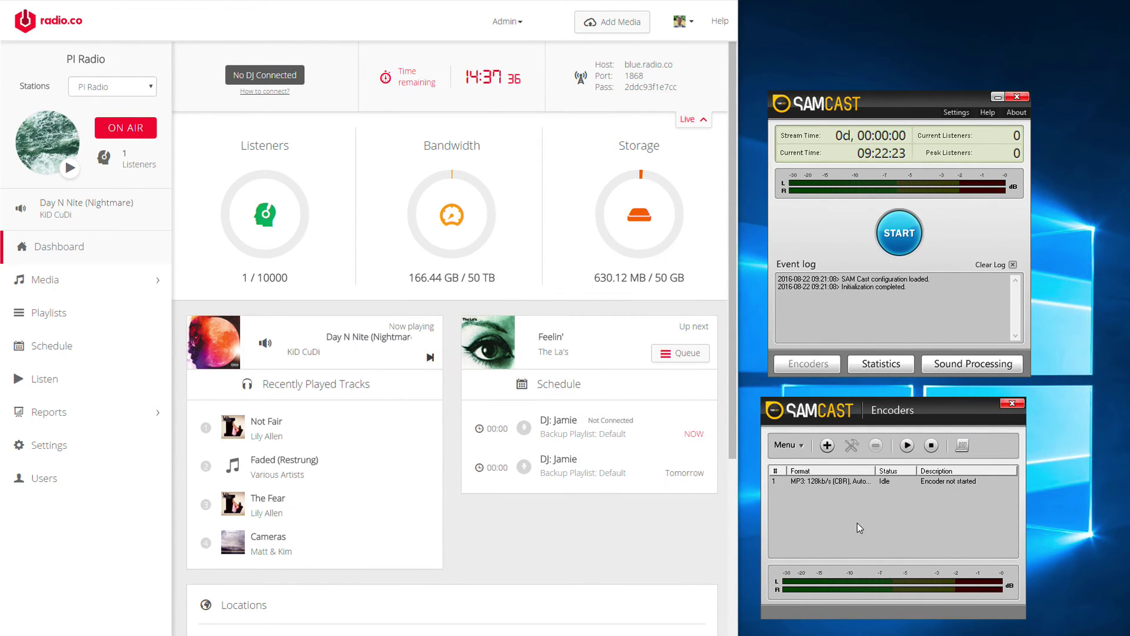
Step: Start the MP3 128 kb/s encoder and begin the live broadcast
left_click(835, 483)
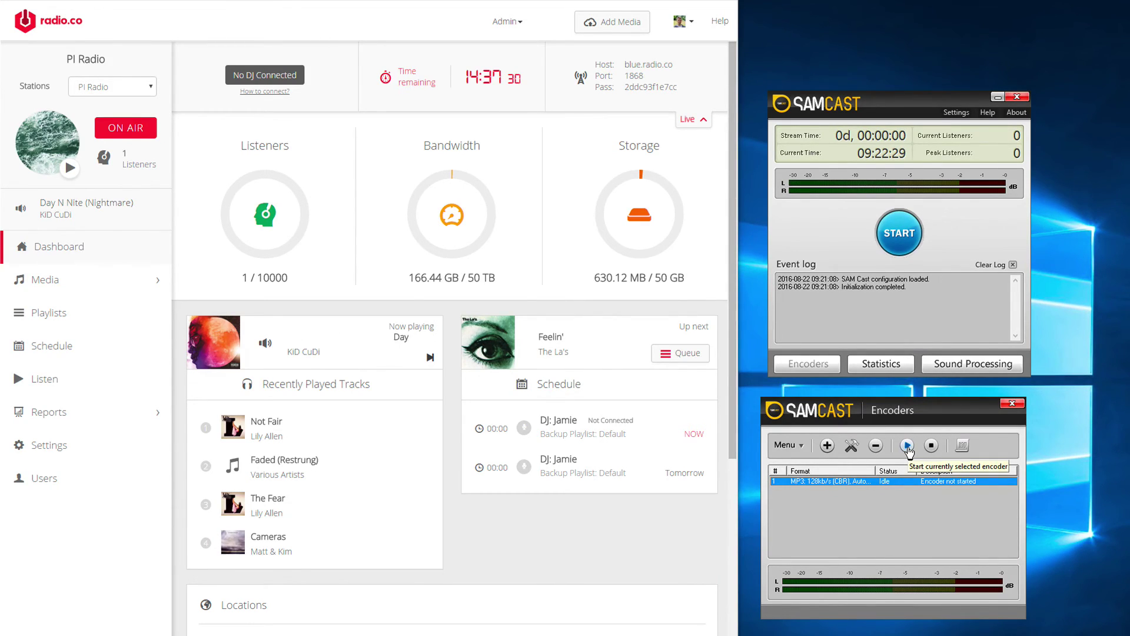
left_click(907, 446)
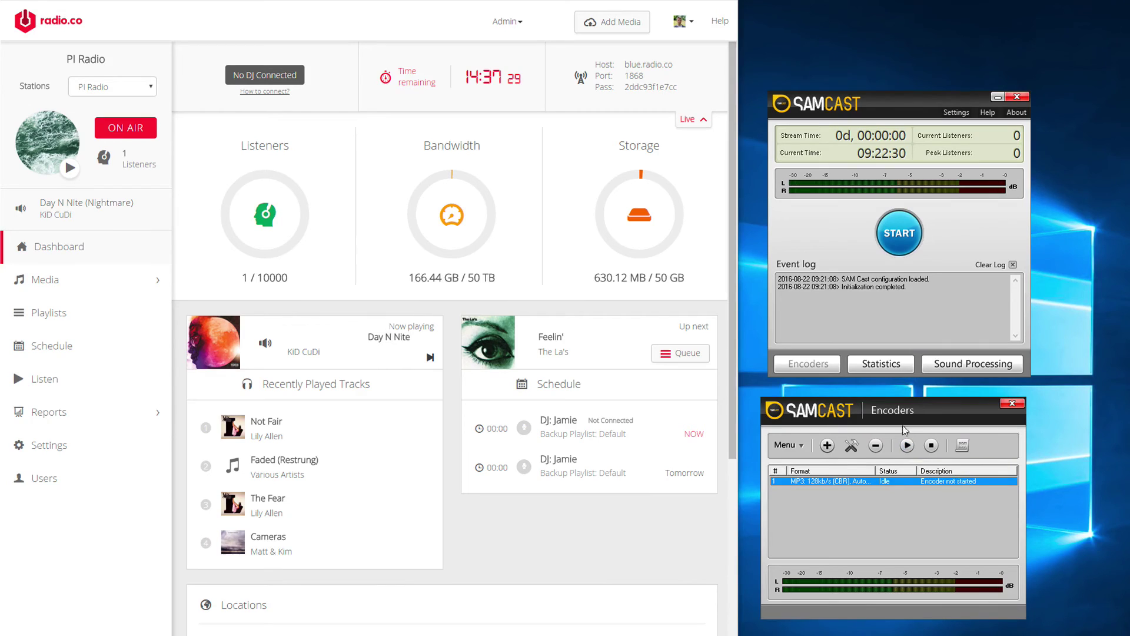
left_click(894, 234)
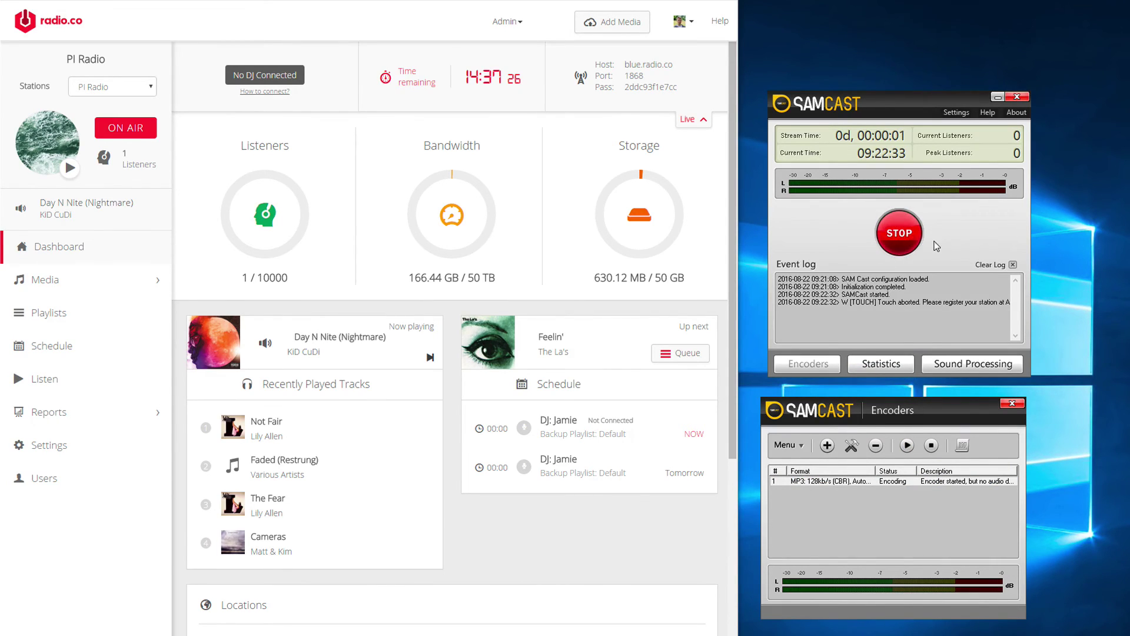